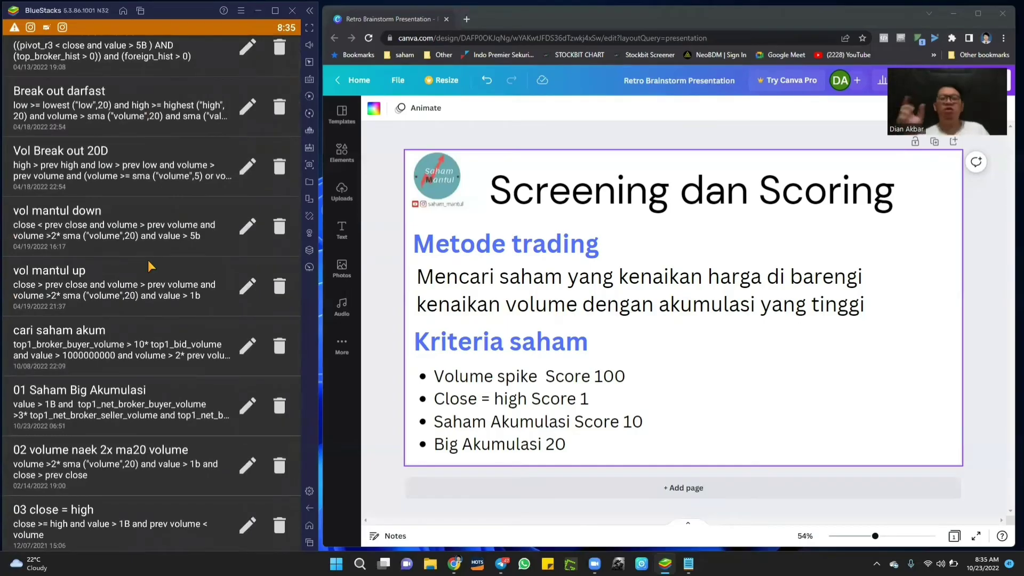
- Review the score and criteria of the 01 Saham Big Akumulasi screener, leaving it as it is
left_click(247, 406)
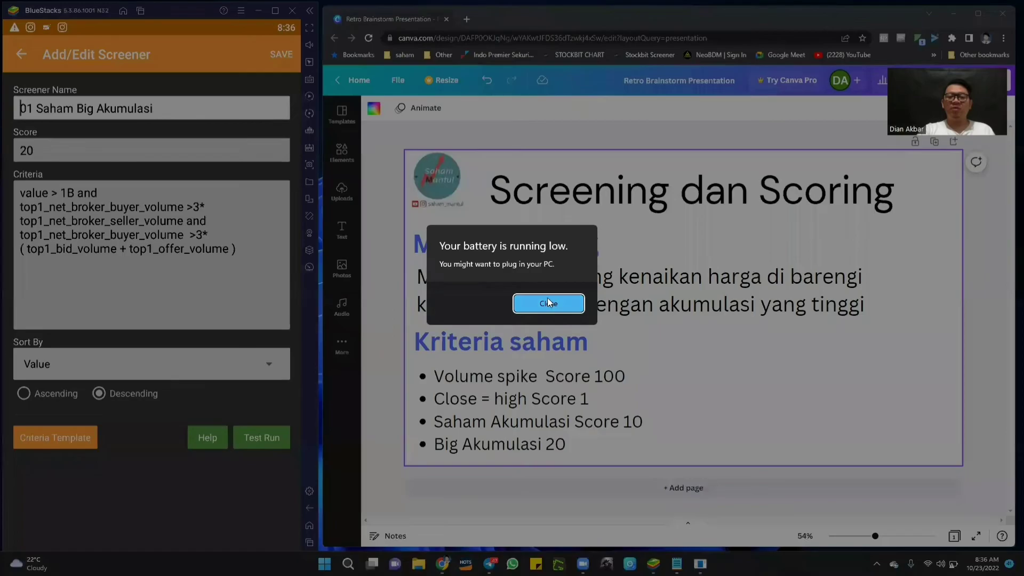
left_click(547, 302)
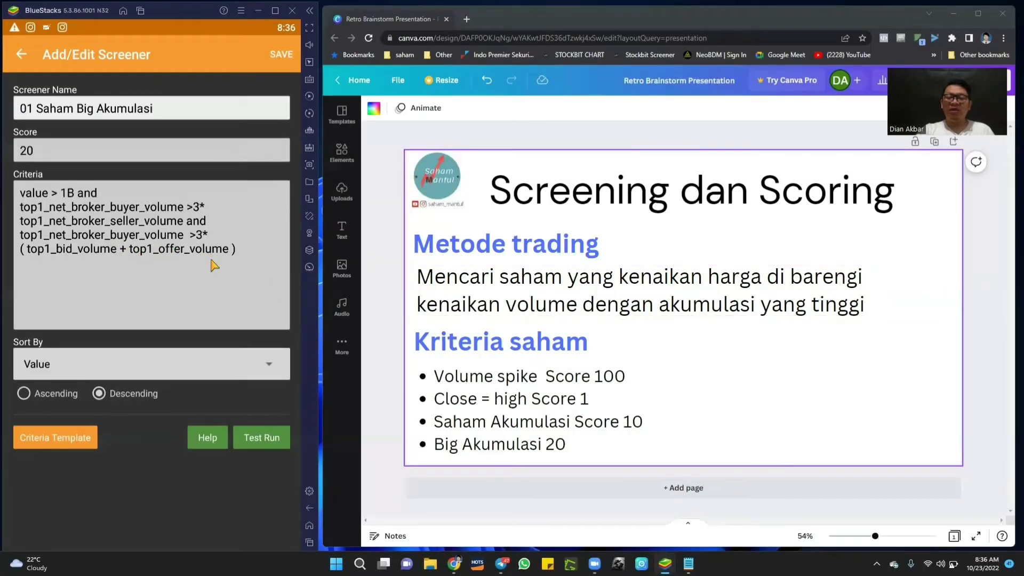
left_click(21, 56)
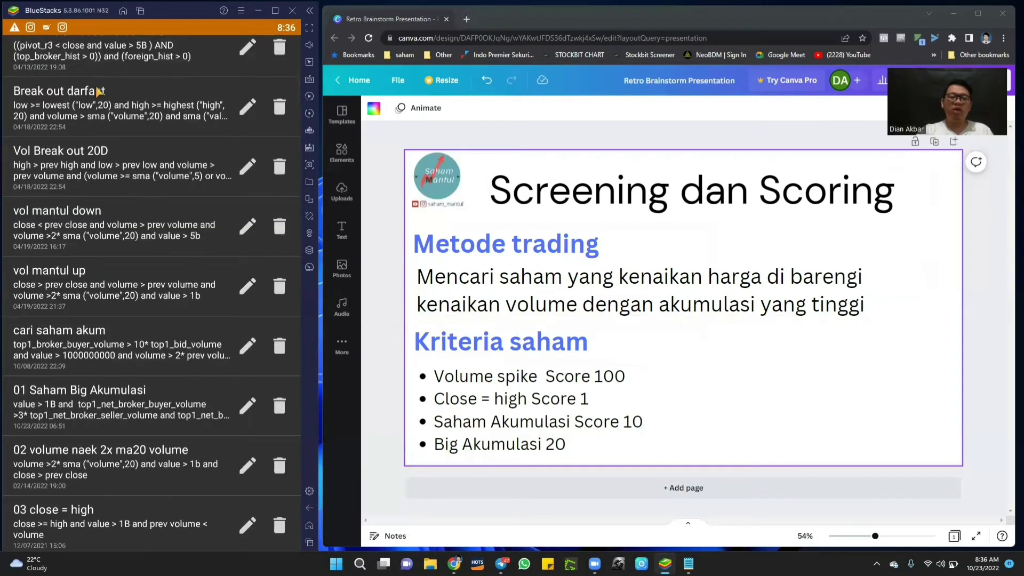
- Leave the screener list and open the list of saved scorings
scroll(30, 64, "up", 5)
left_click(24, 63)
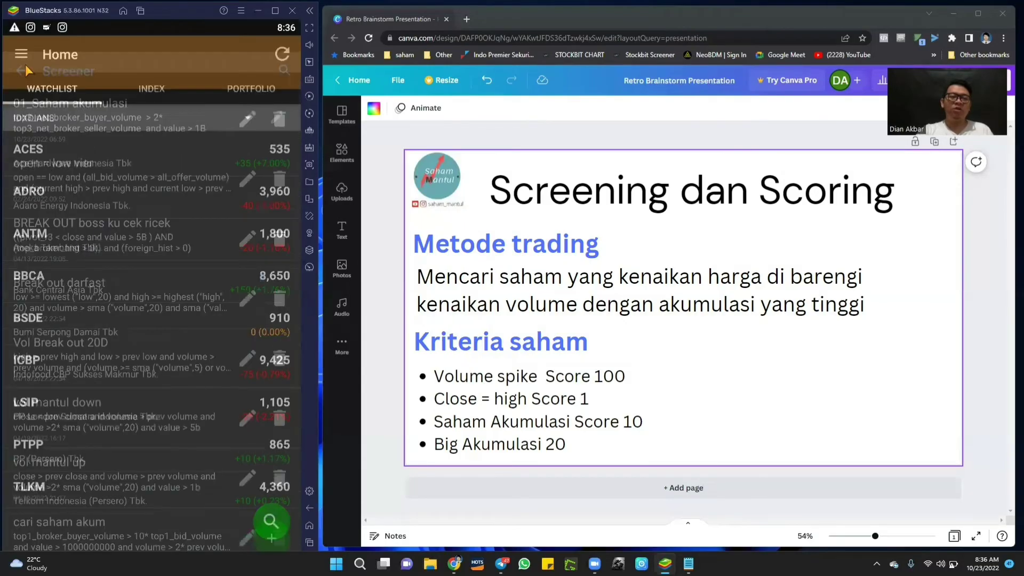
left_click(22, 56)
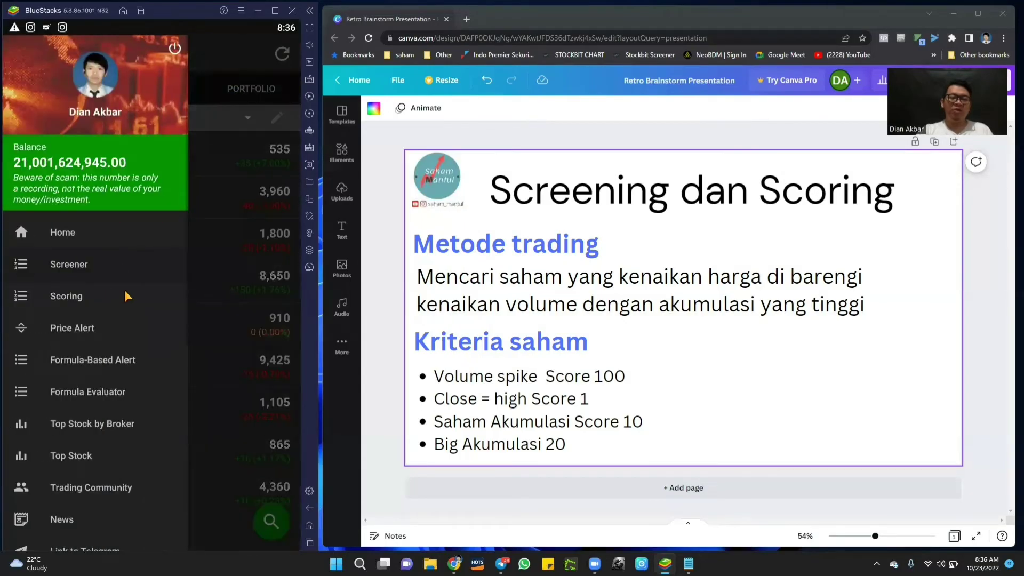
left_click(62, 298)
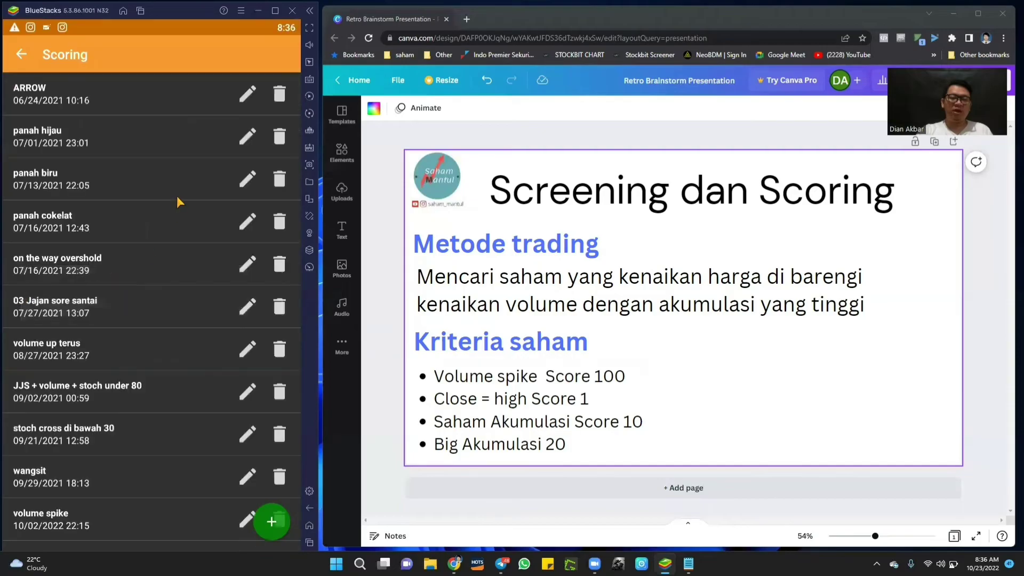
scroll(176, 299, "down", 1)
scroll(209, 370, "up", 2)
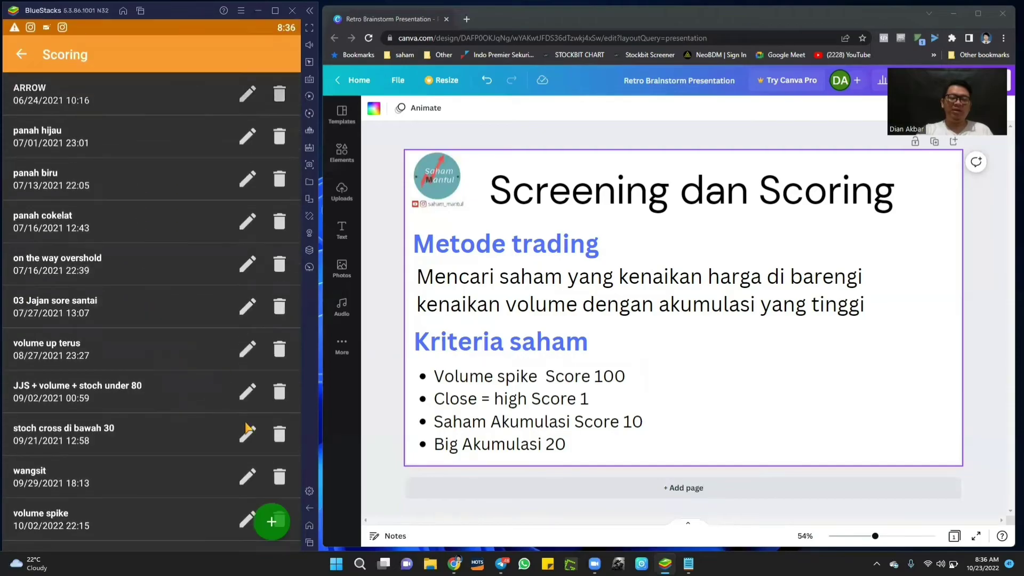
- Create a new scoring and name it "motode high volume"
left_click(272, 521)
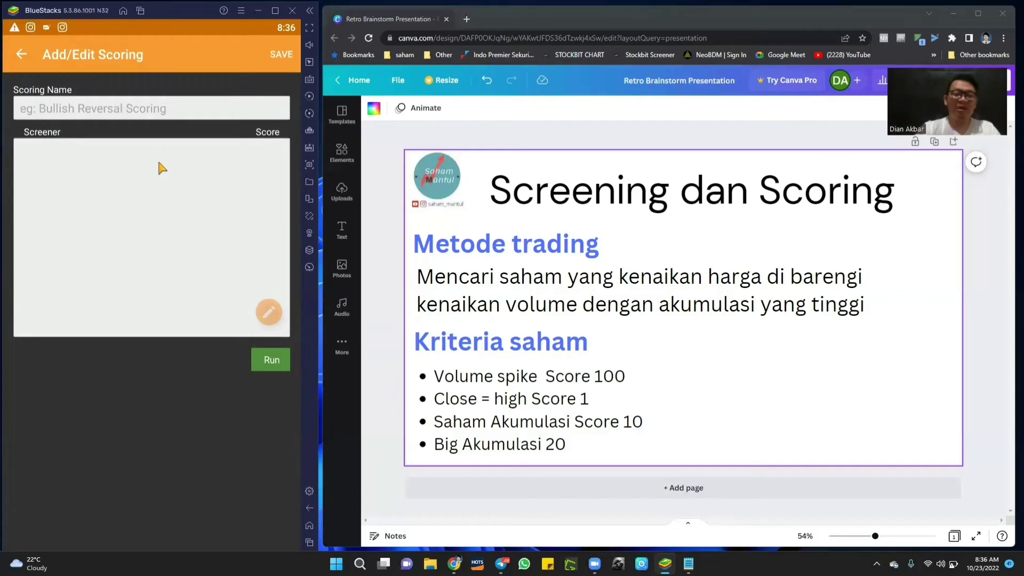
type("mode")
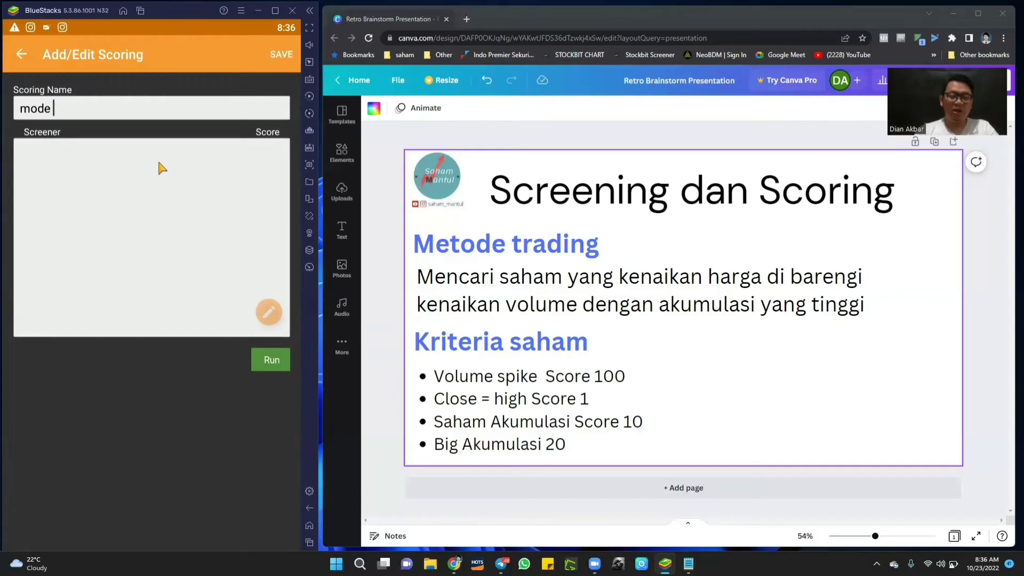
key("BackSpace")
key("BackSpace")
type("to")
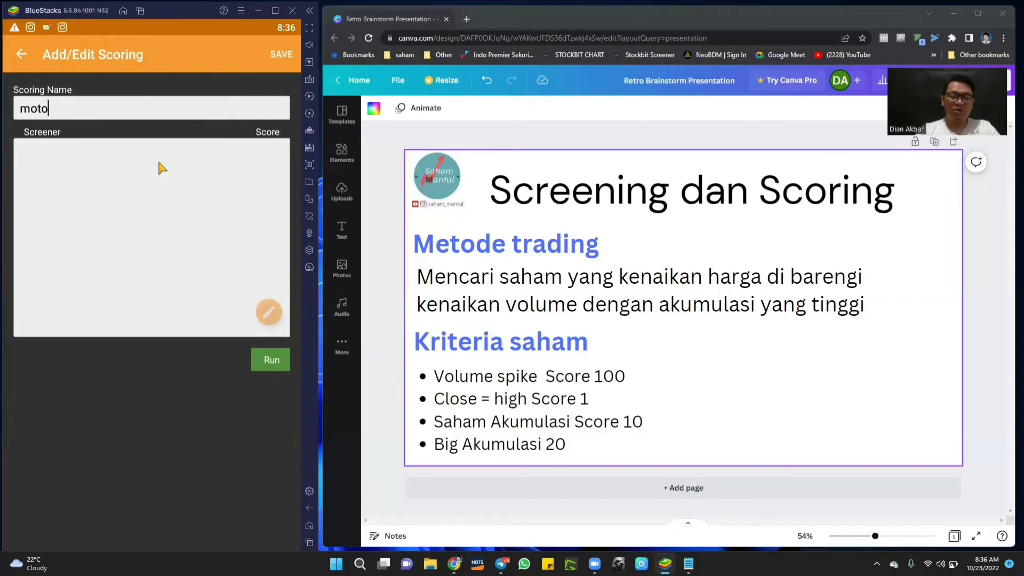
type("de high volume")
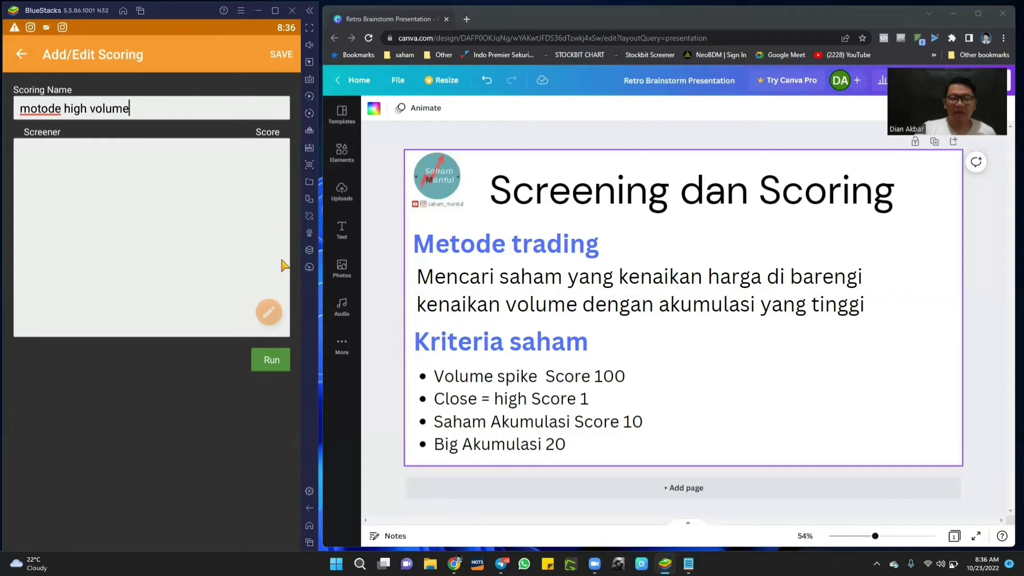
- Add the screeners 01_Saham akumulasi, 01 Saham Big Akumulasi, 02 volume naek 2x ma20 volume and 03 close = high, and run the scoring
left_click(269, 312)
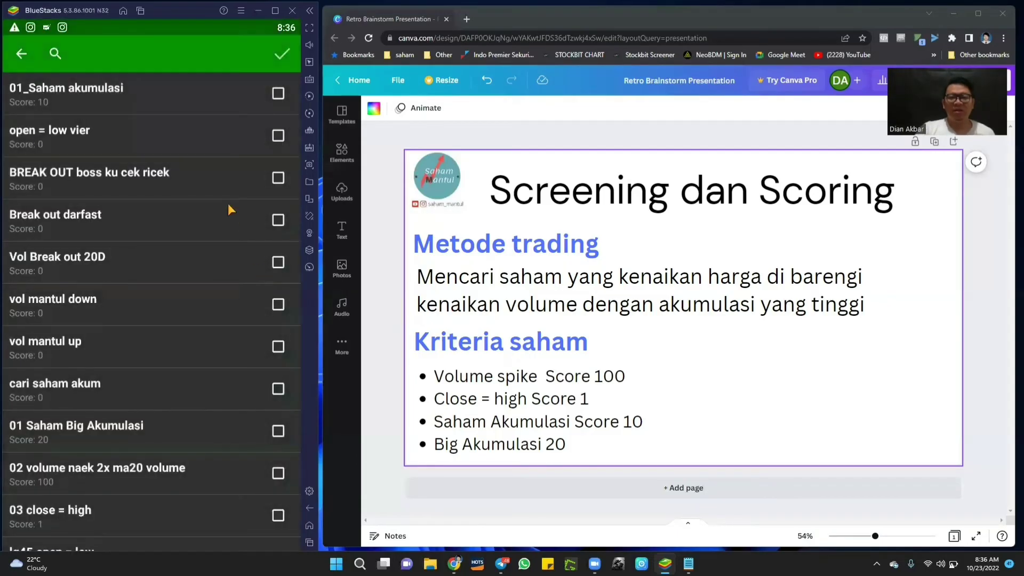
left_click(278, 93)
scroll(224, 259, "down", 3)
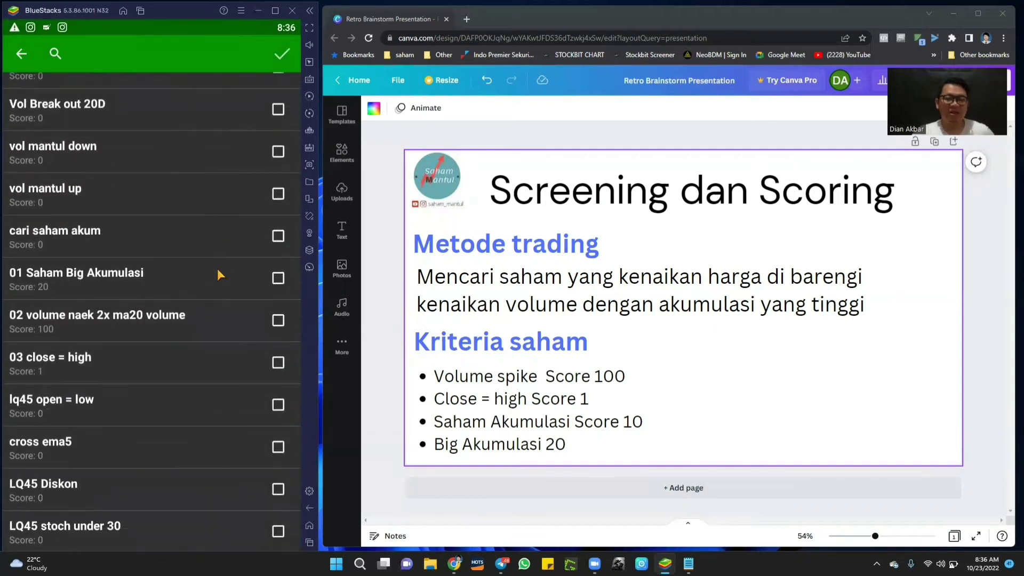
left_click(278, 262)
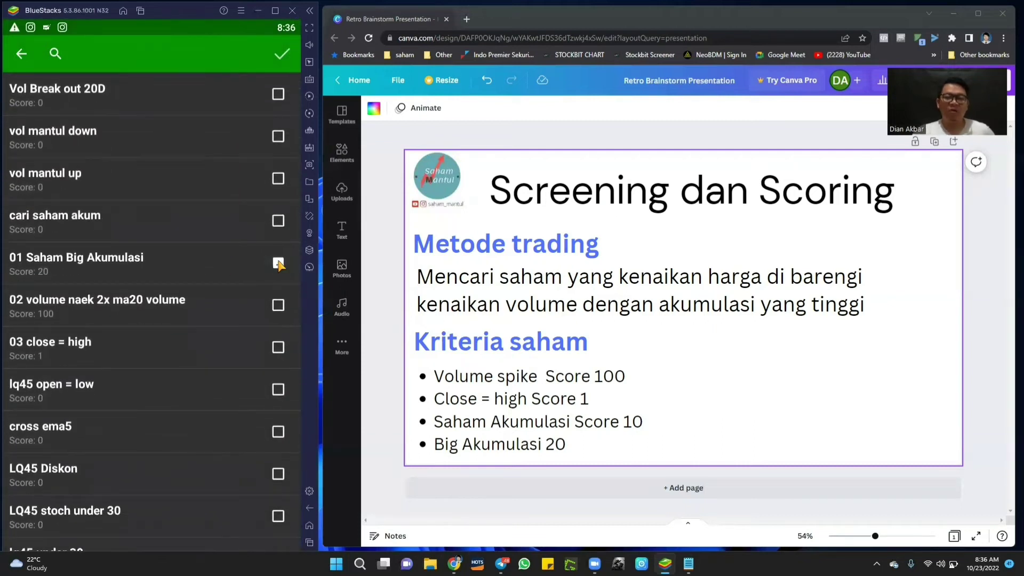
left_click(278, 306)
left_click(278, 347)
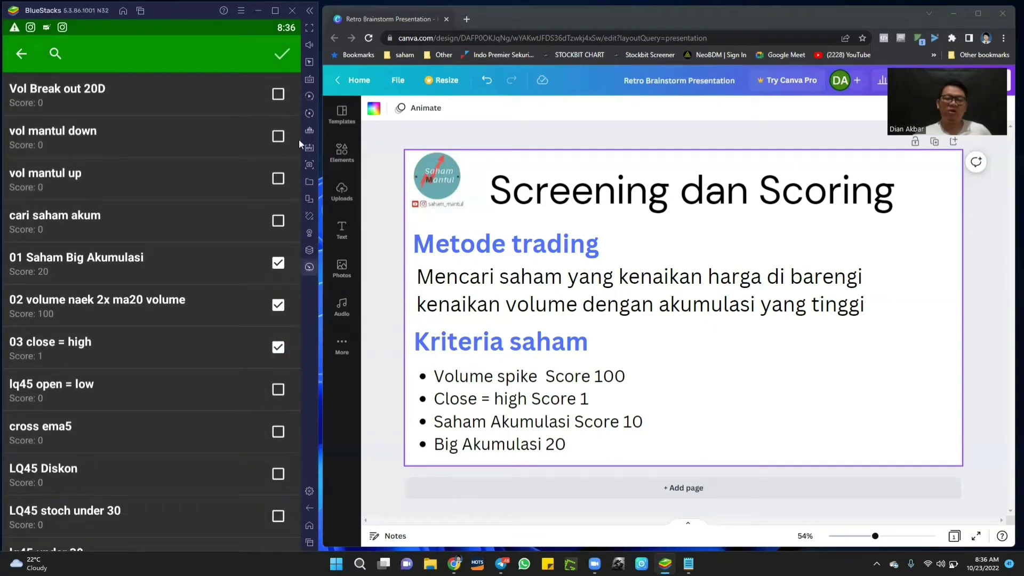
left_click(283, 55)
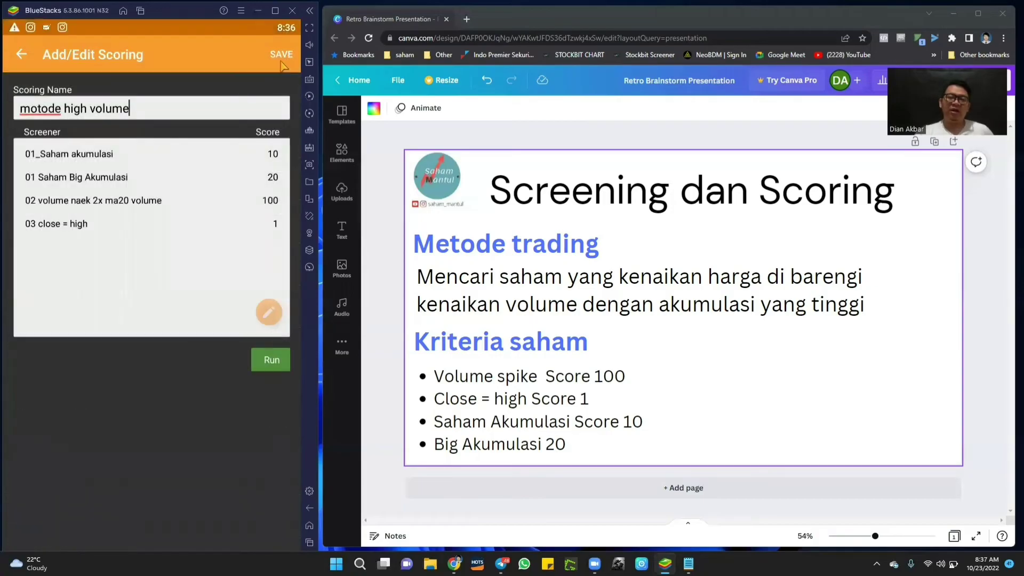
left_click(280, 364)
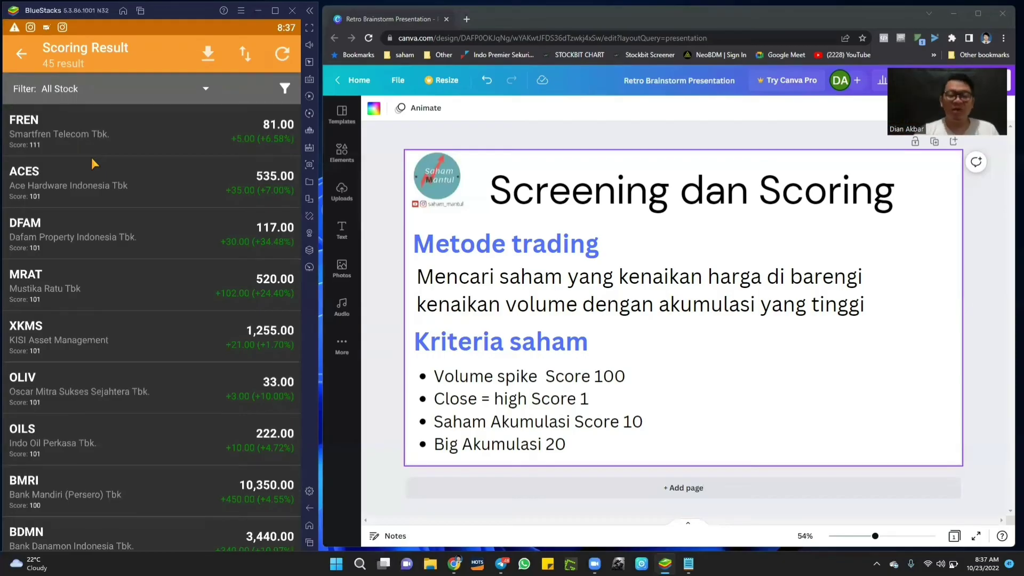
- Examine the order book and net broker summary of FREN from the scoring results, and return to the results
left_click(41, 132)
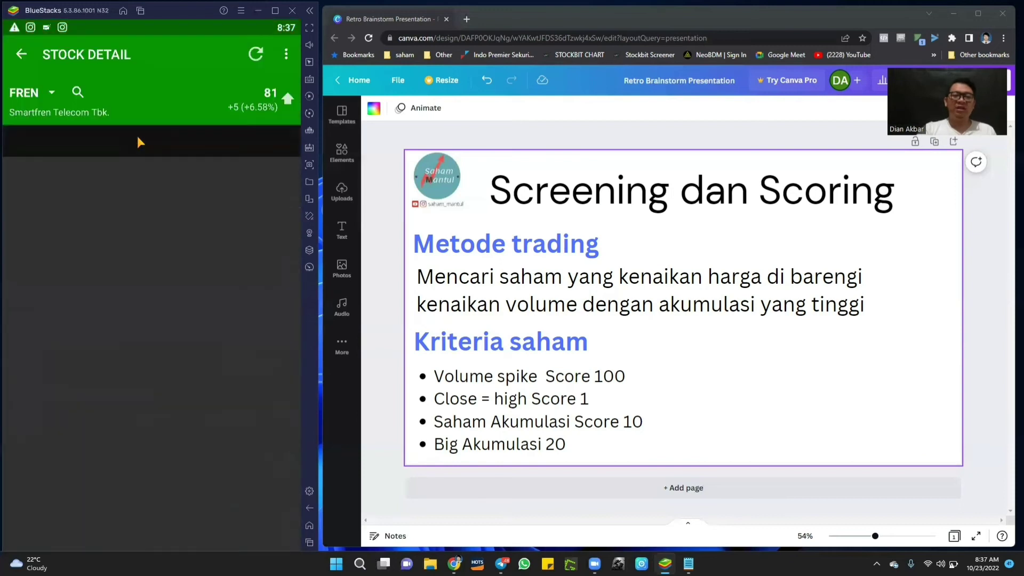
left_click(166, 171)
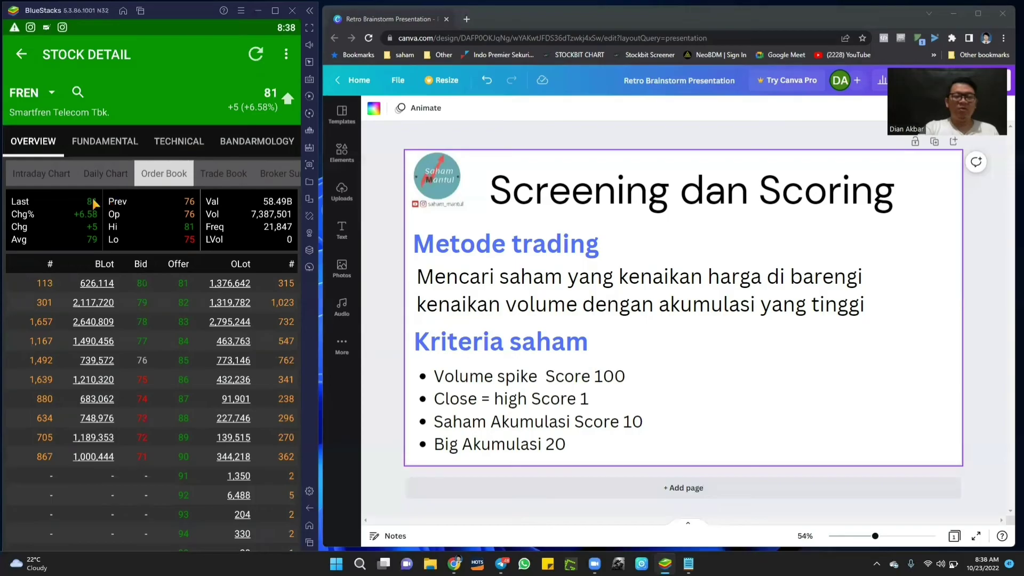
left_click_drag(251, 181, 135, 181)
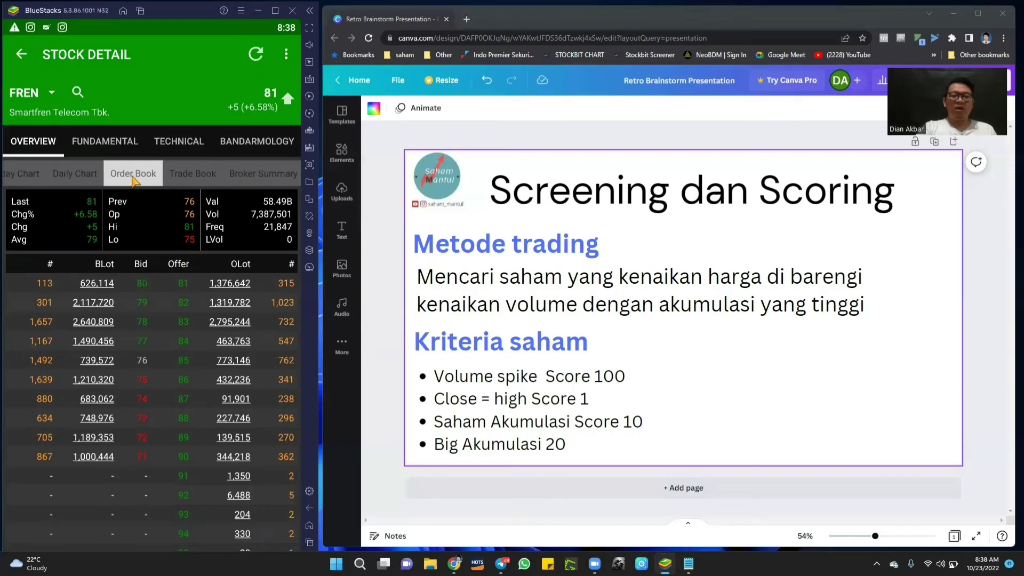
left_click(242, 180)
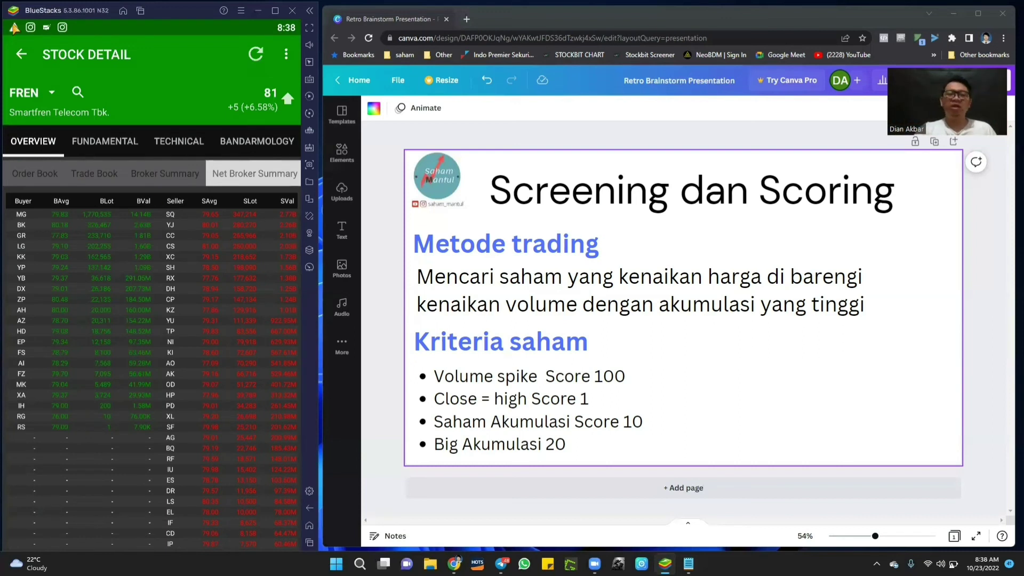
left_click(17, 58)
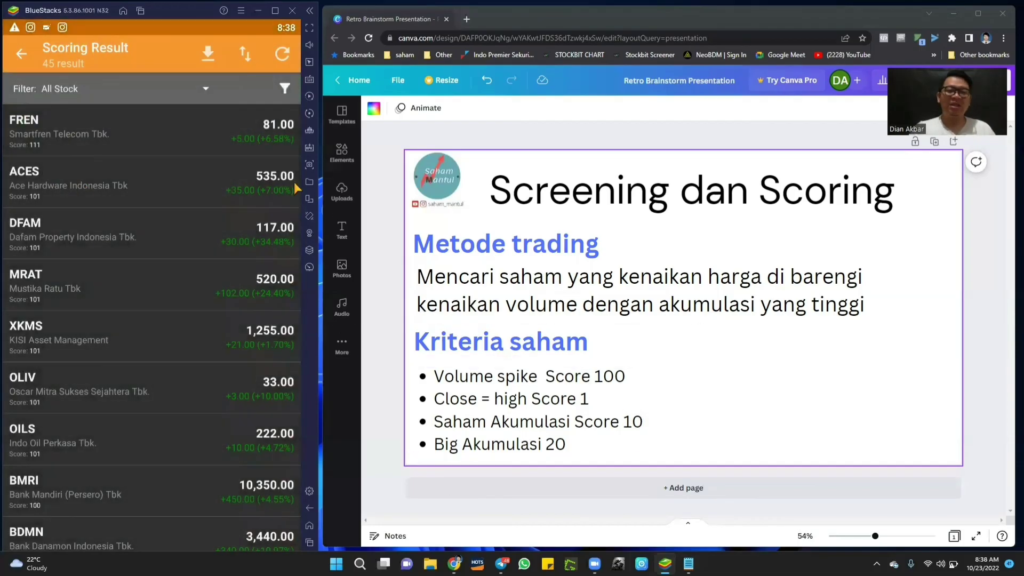
- Check the net broker summary of ACES and return to the scoring results
left_click(295, 187)
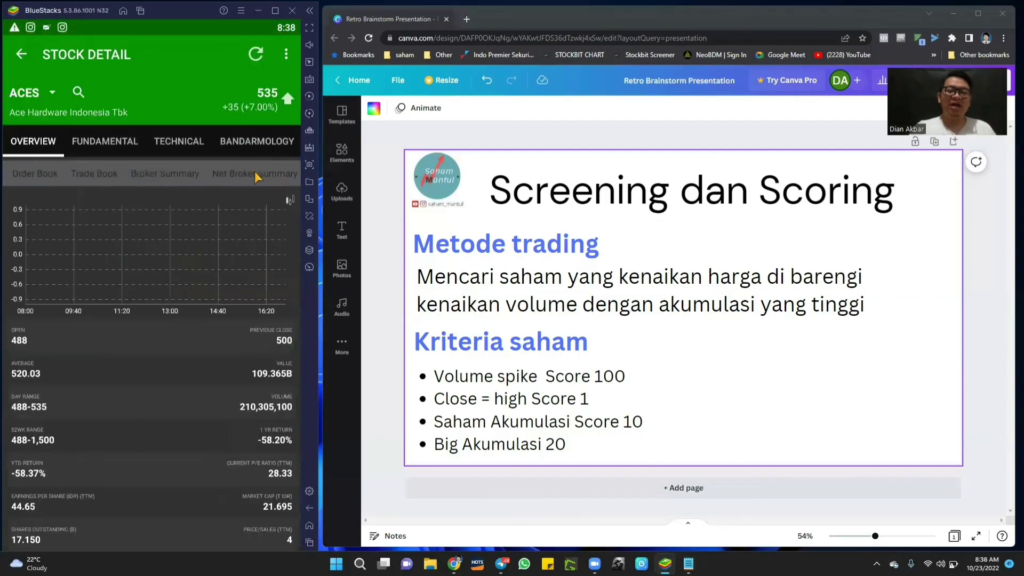
left_click(257, 176)
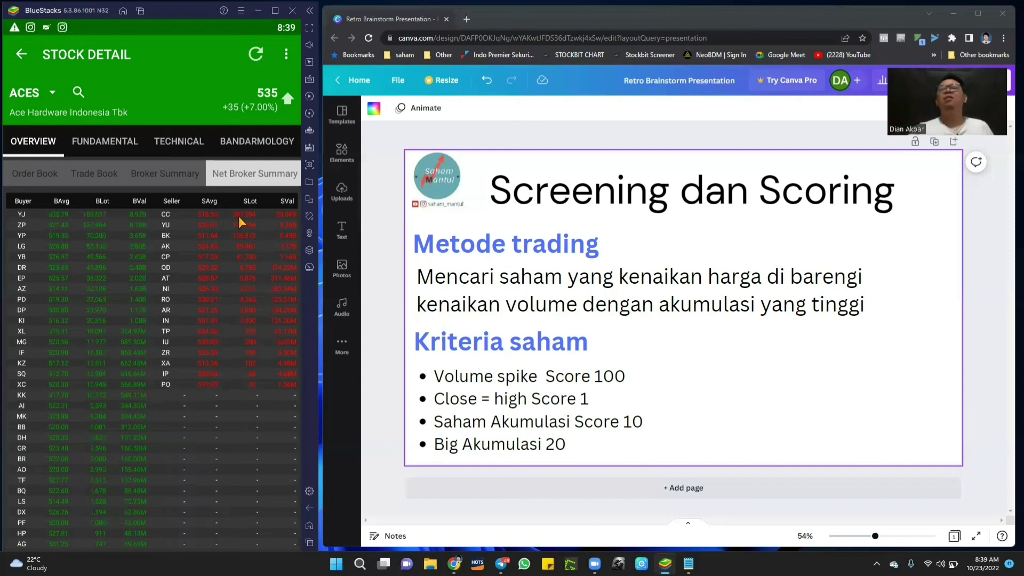
left_click(22, 55)
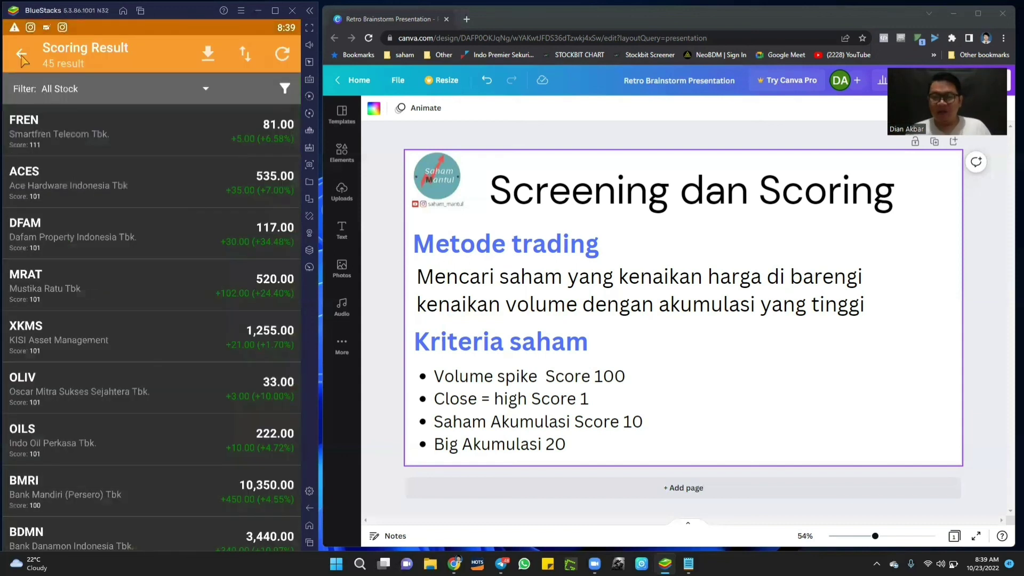